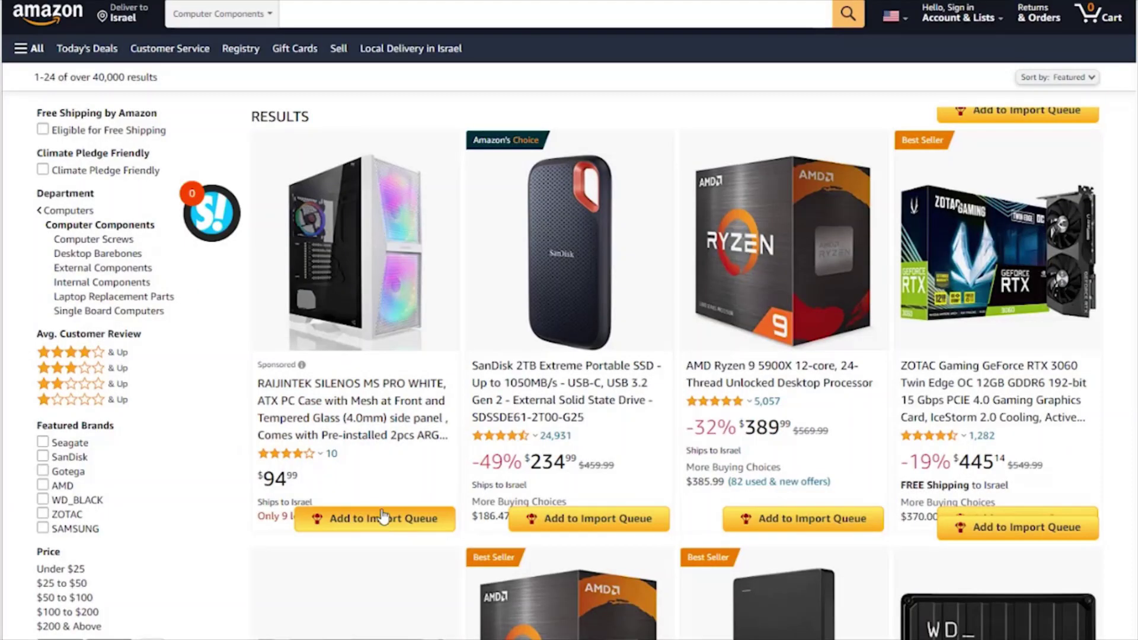
scroll(809, 519, down, 3)
scroll(876, 350, down, 3)
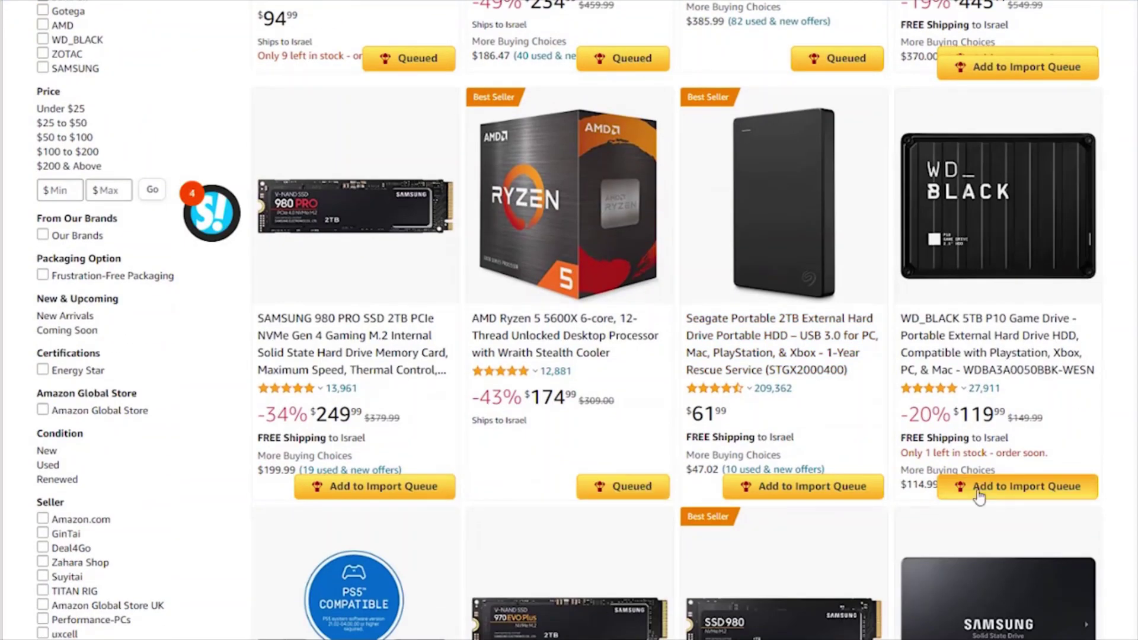
Add the WD_BLACK 5TB drive to the import queue as the fifth product.
click(978, 486)
drag(446, 198, 605, 116)
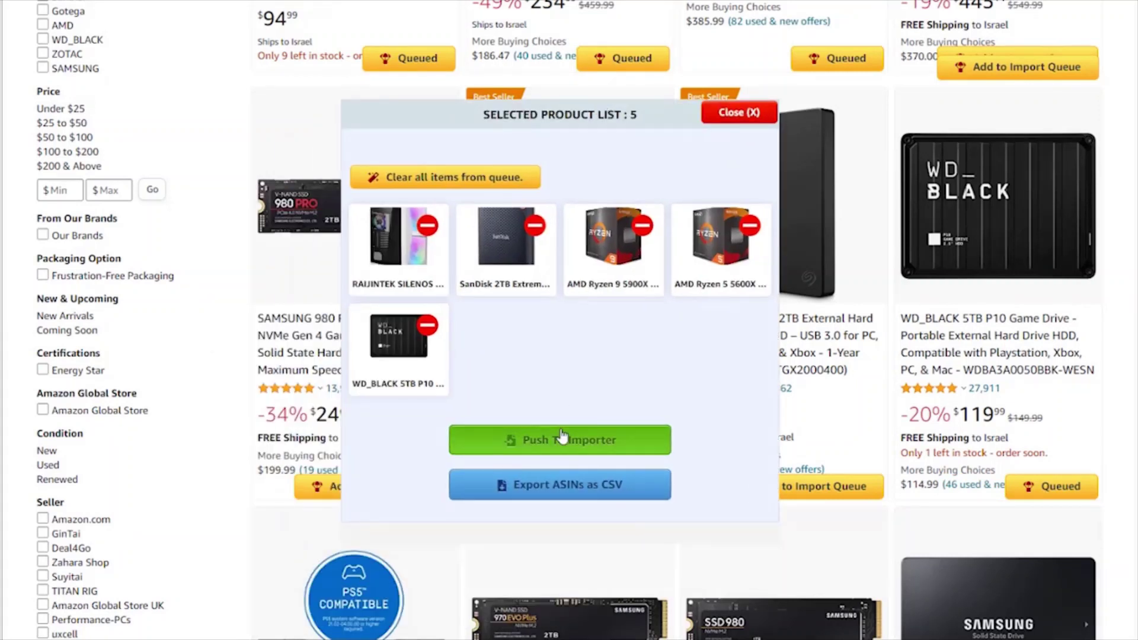